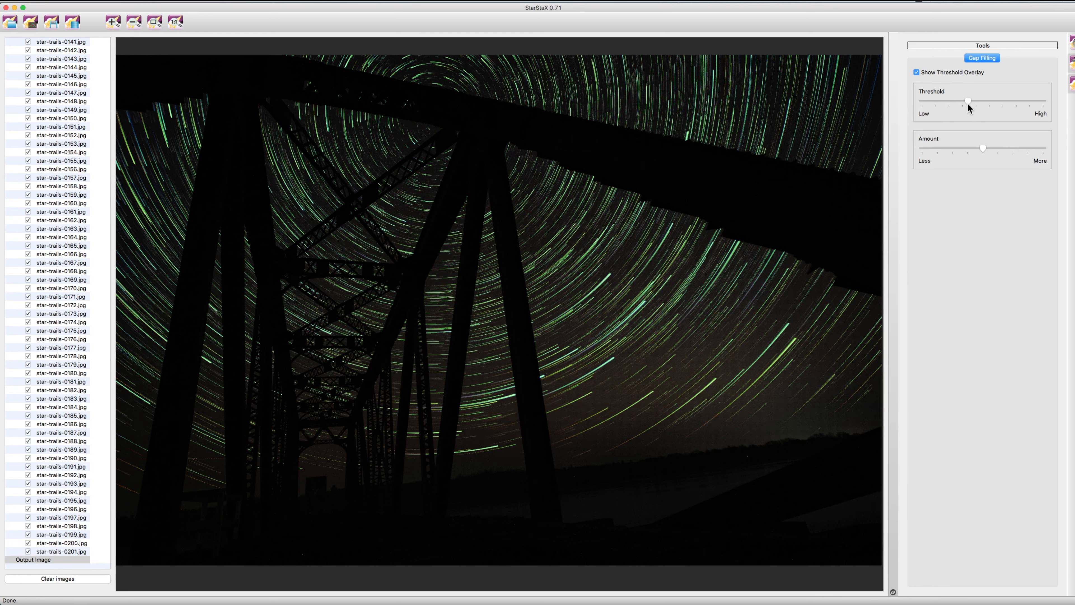
Step: Lower the gap-filling threshold and amount, and turn off the threshold overlay
left_click_drag(968, 100, 956, 103)
left_click_drag(983, 148, 938, 166)
left_click(917, 73)
Step: Raise the gap-filling amount to near its maximum while inspecting the star trails up close
left_click(115, 25)
left_click(116, 25)
left_click(115, 25)
left_click(116, 24)
left_click(115, 25)
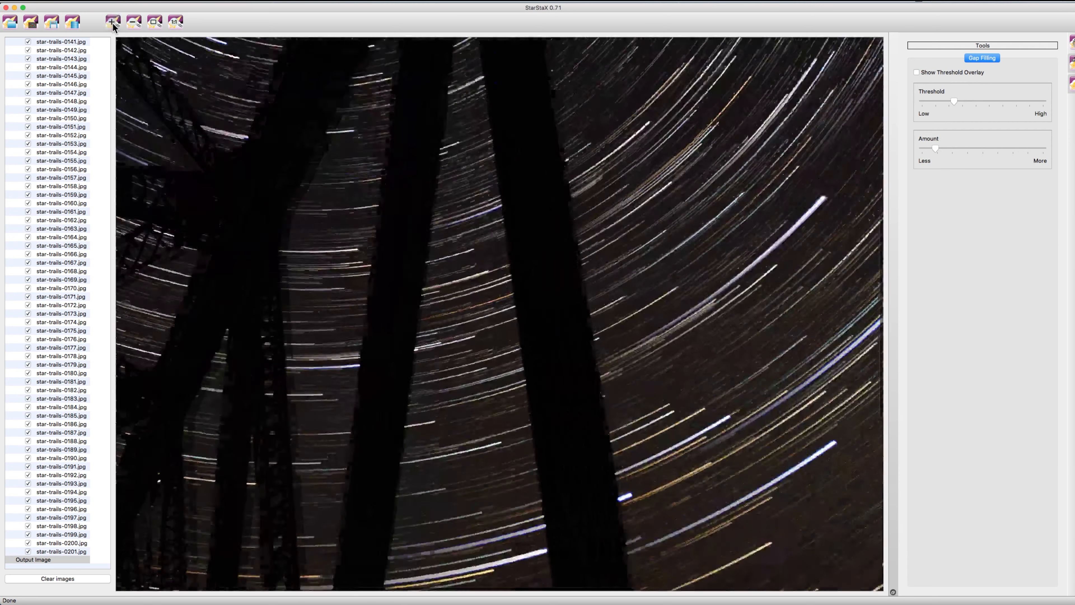
left_click(115, 25)
left_click(115, 25)
left_click(115, 25)
left_click_drag(933, 149, 1051, 162)
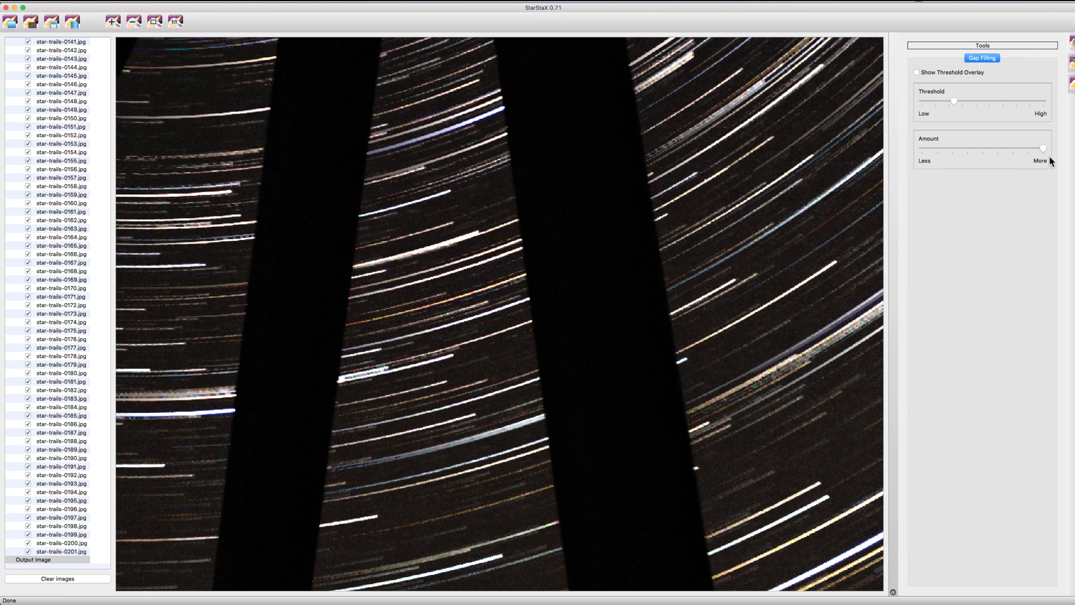
left_click(154, 21)
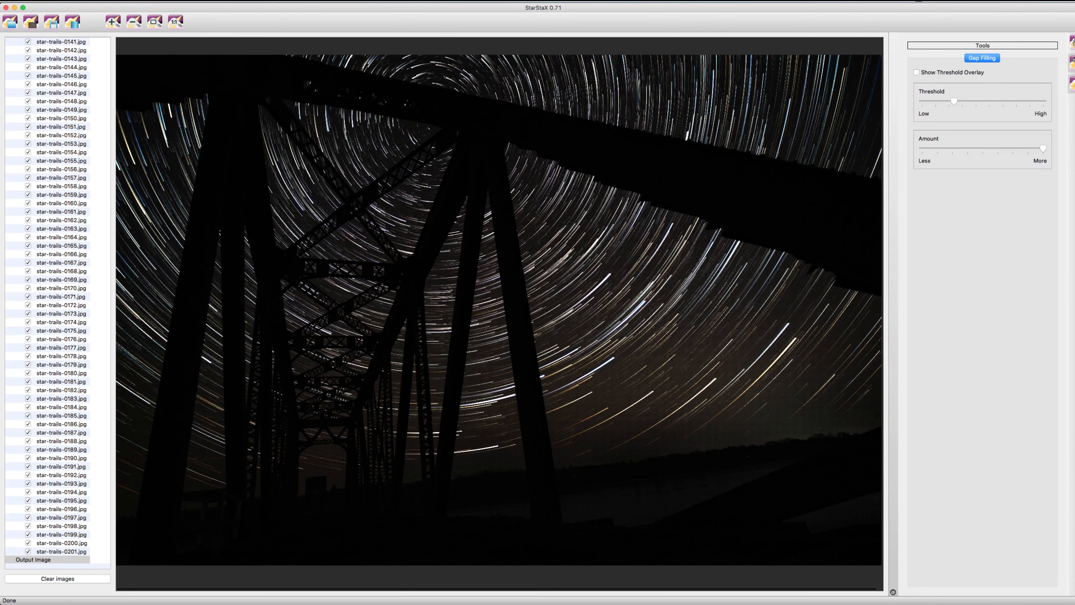
Step: Compare the minimum and near-maximum gap-filling amounts on the full image, keep the higher one, and raise the threshold slightly
left_click_drag(1044, 151, 928, 197)
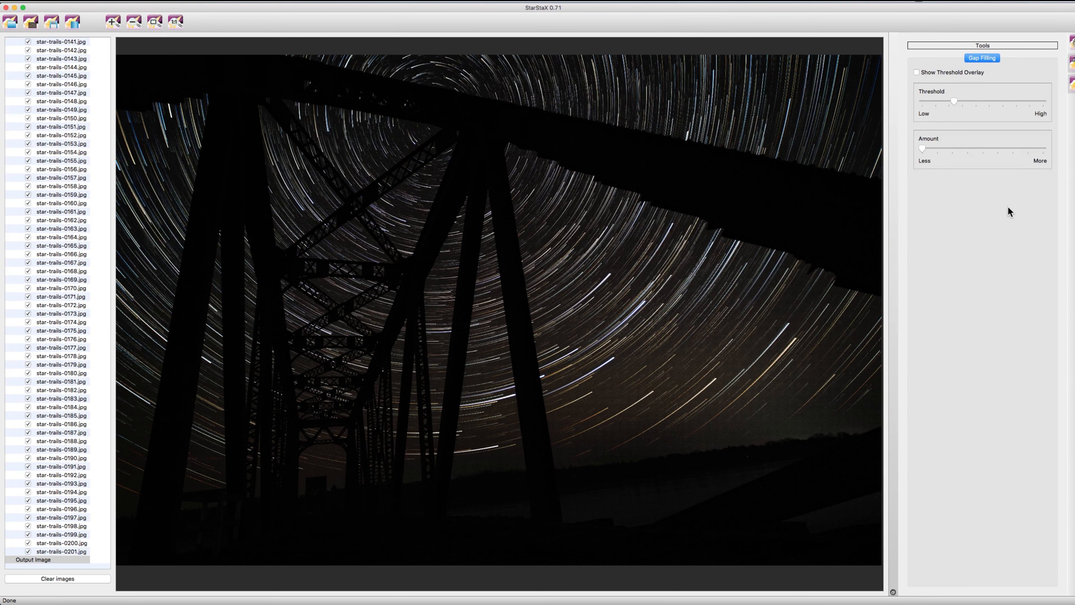
left_click_drag(955, 151, 1034, 159)
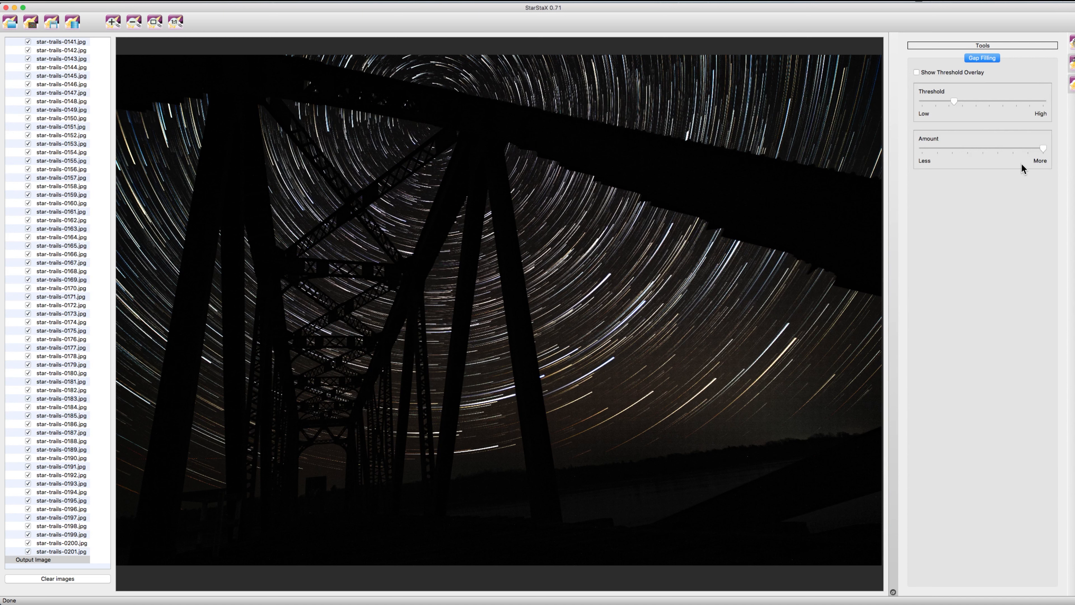
left_click_drag(955, 105, 974, 108)
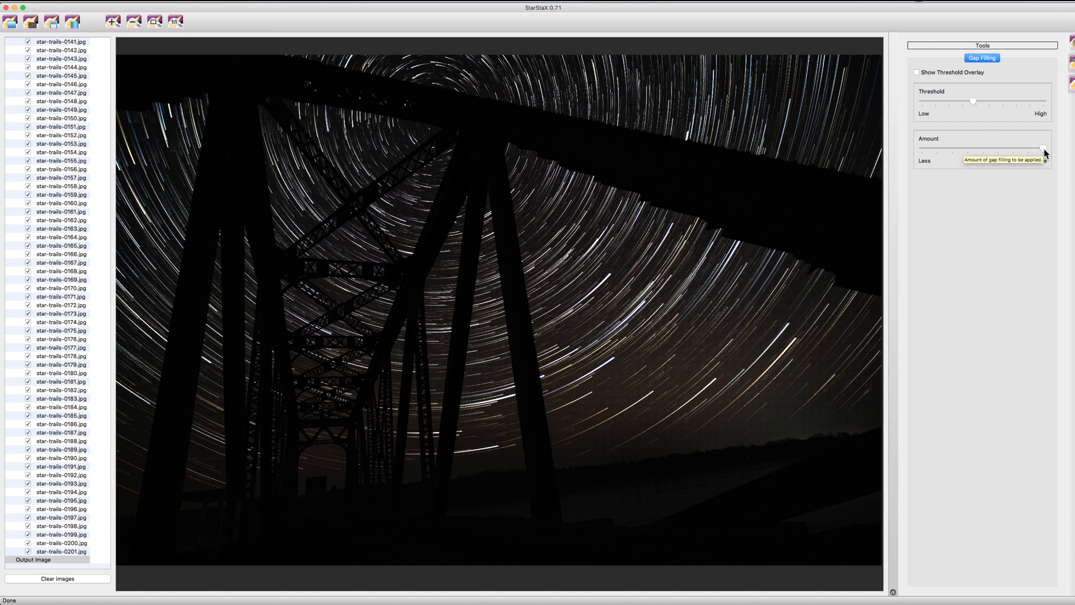
mouse_move(1043, 149)
left_mouse_down()
mouse_move(1020, 149)
mouse_move(1043, 149)
left_mouse_up()
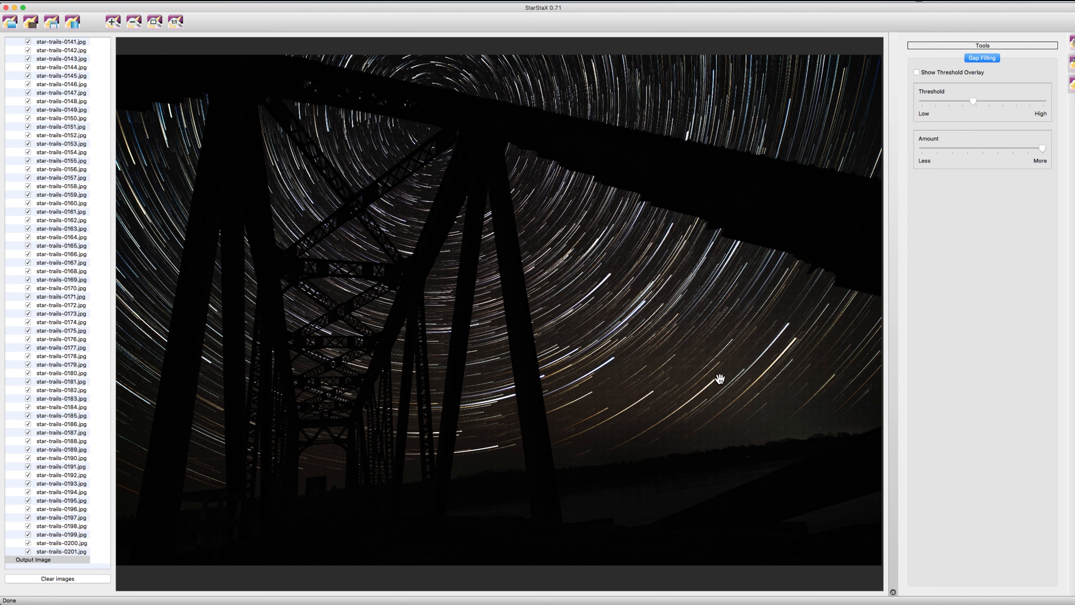
Step: Save the blended star-trail image as startrails-composite.jpg and leave StarStaX for Photoshop
left_click(51, 25)
key("Return")
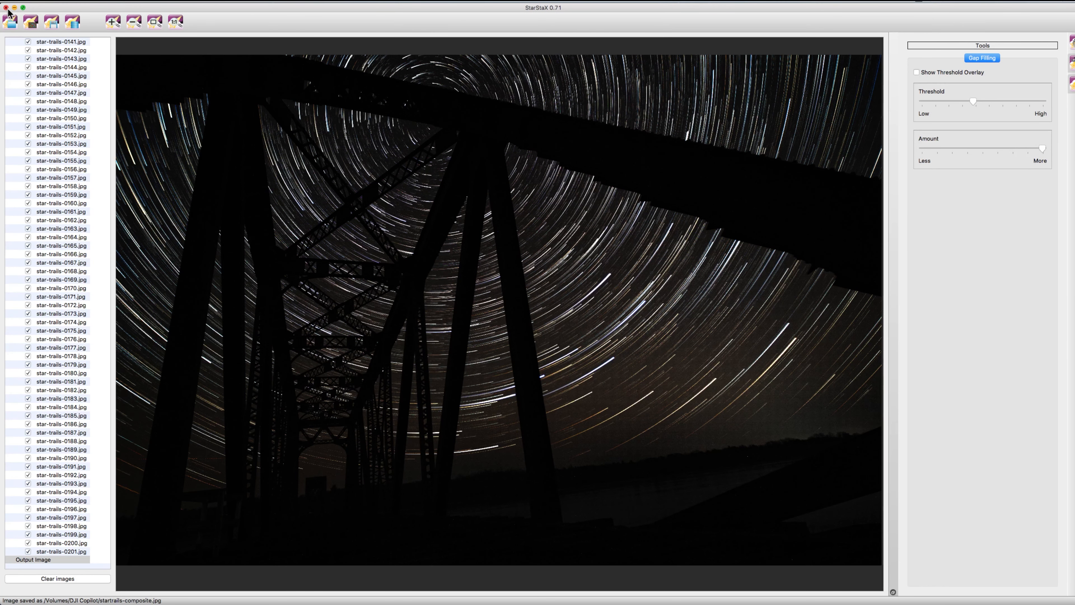
left_click(28, 2)
left_click(44, 77)
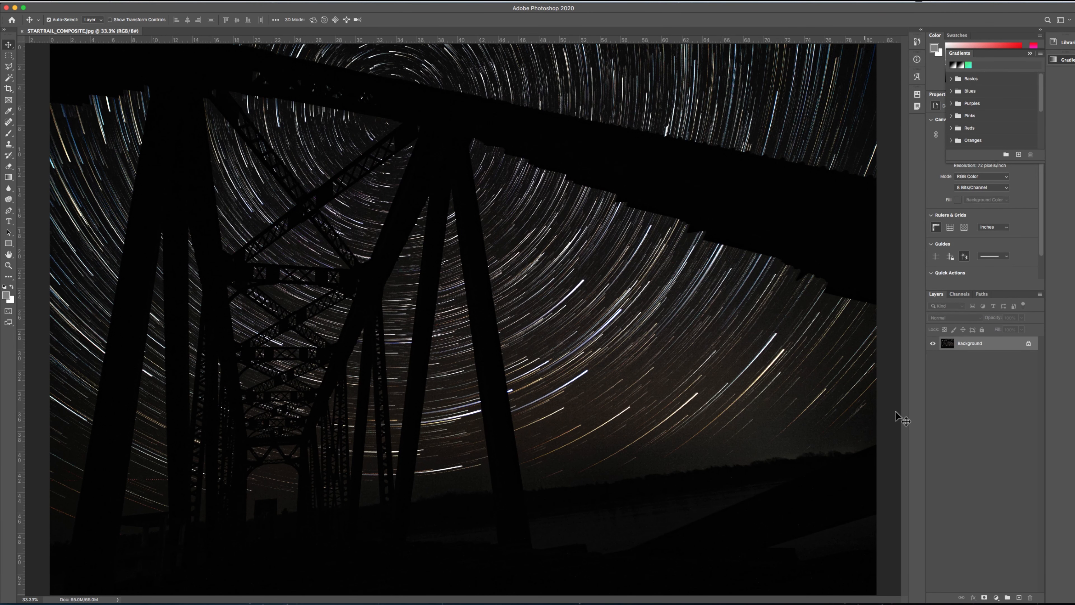
Step: Unlock the Background layer and place star-trails-1001.jpg from the Startrails folder into the document
left_click(1029, 344)
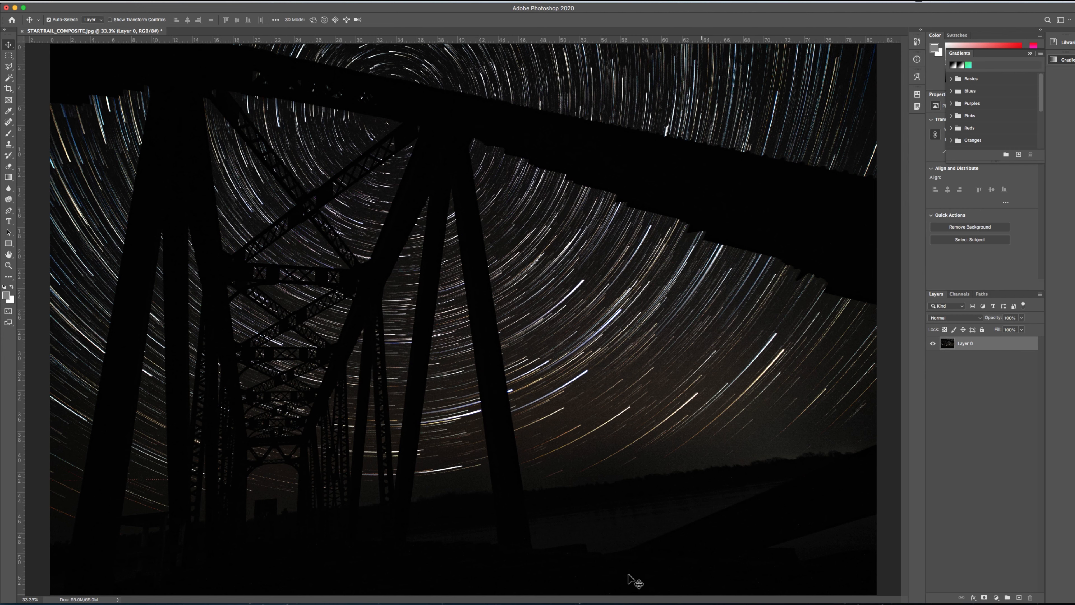
mouse_move(362, 591)
left_click(248, 587)
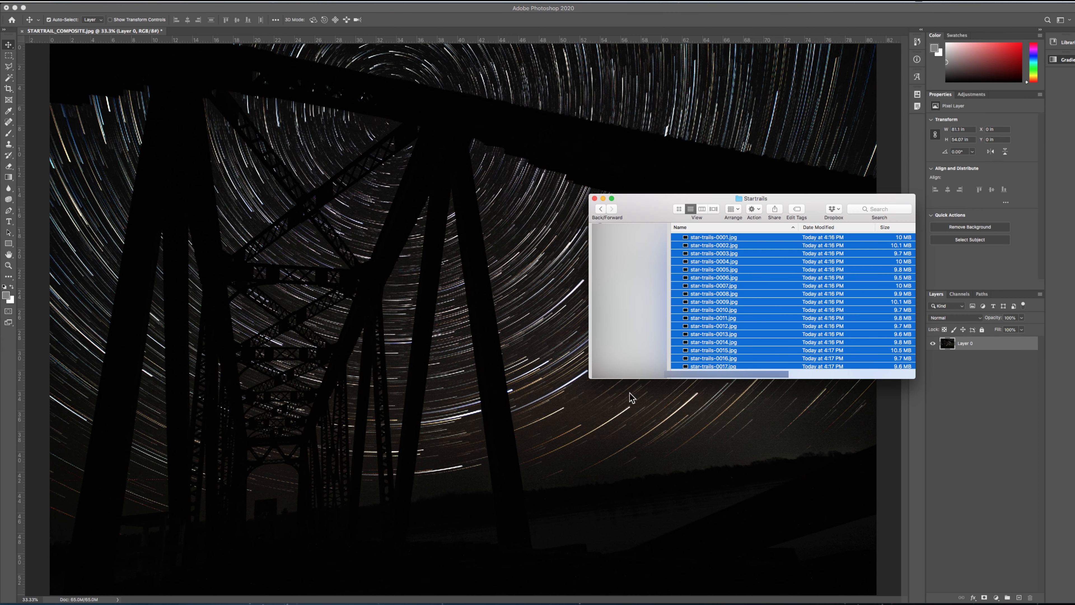
scroll(773, 305, "down", 5)
scroll(769, 306, "down", 5)
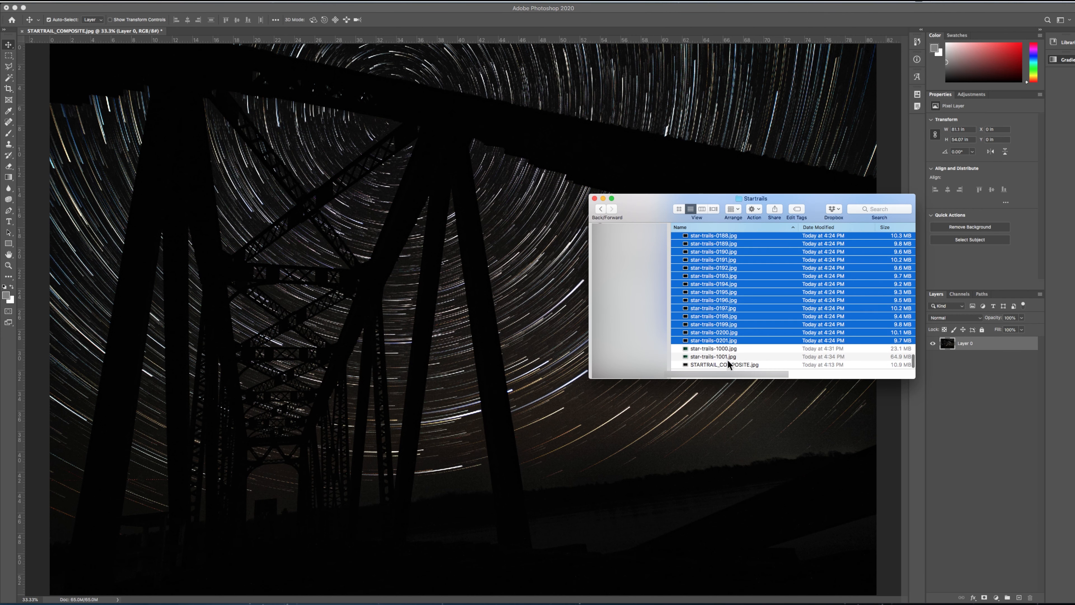
left_click(725, 357)
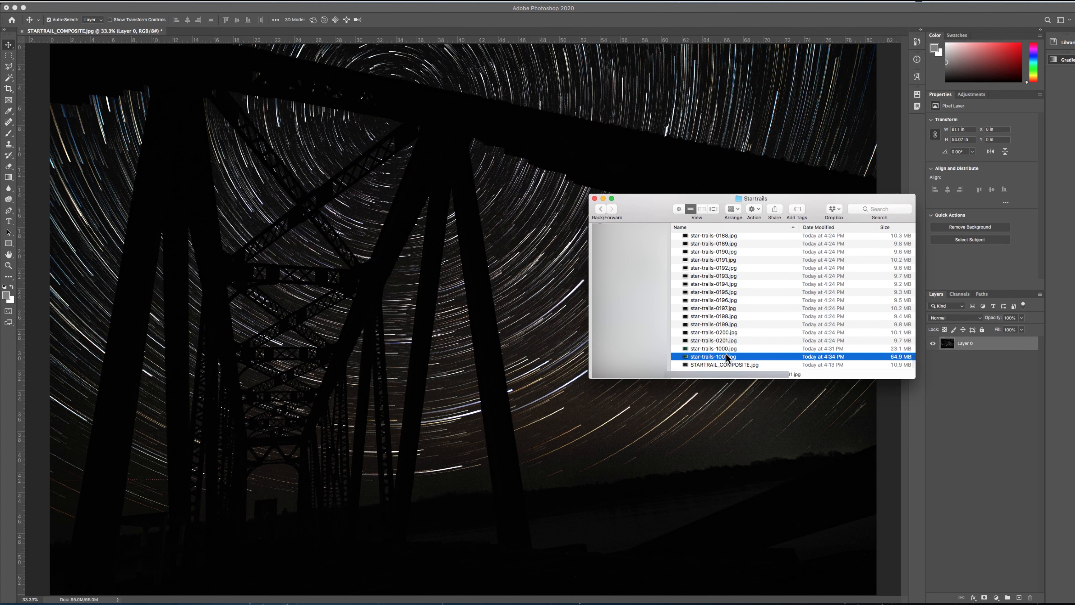
left_click_drag(726, 354, 488, 306)
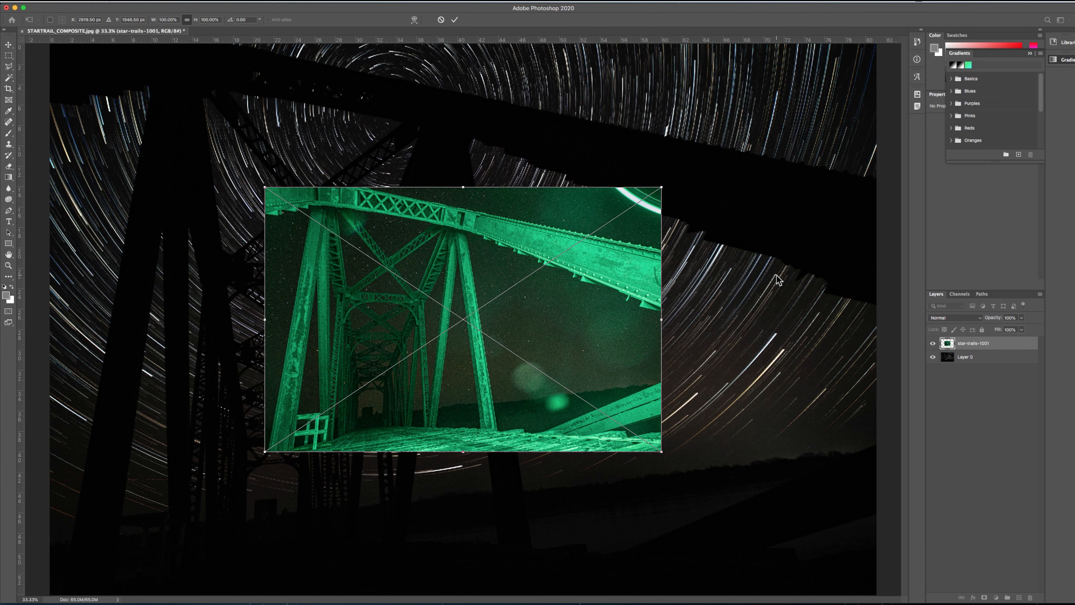
Step: Scale the placed green bridge image up to fill the whole canvas
key("super+minus")
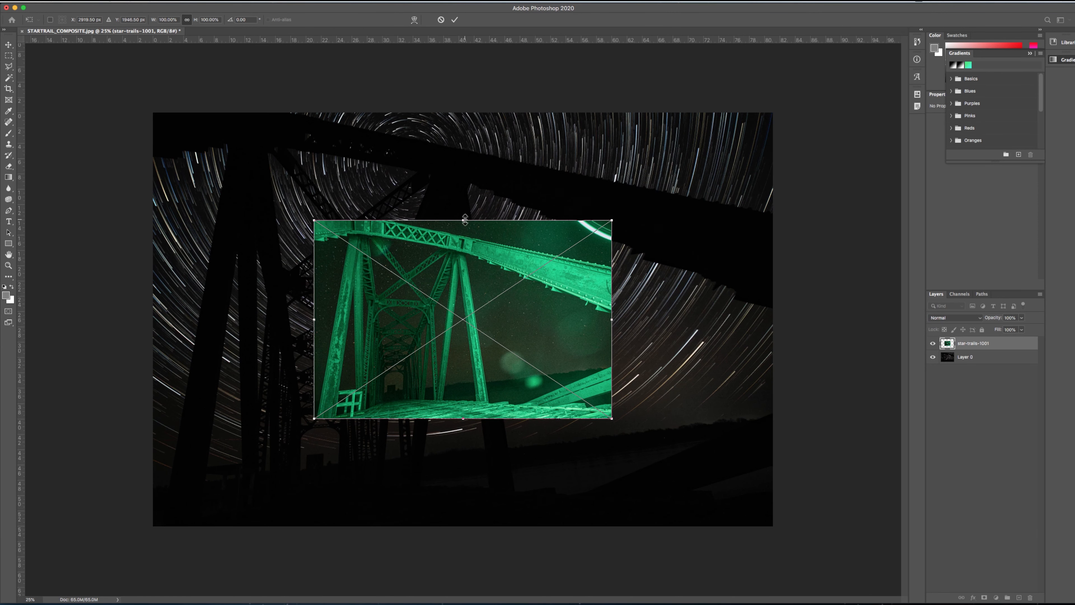
left_click_drag(464, 220, 468, 112)
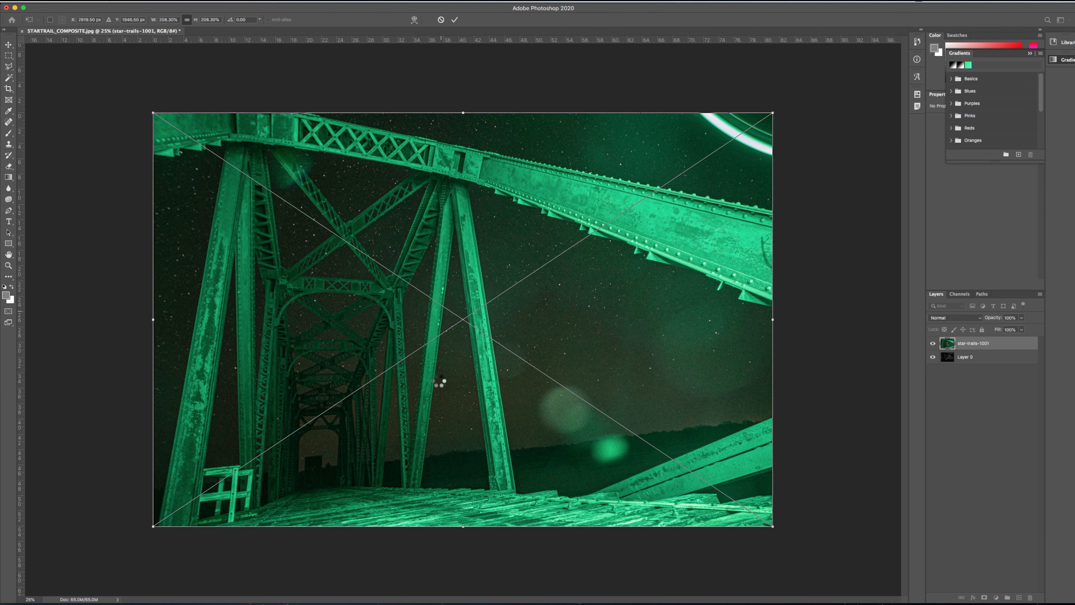
Step: Toggle the star-trails-1001 layer's visibility to compare the lit bridge with the star-trail composite beneath it
left_click(933, 347)
left_click(933, 346)
left_click(933, 346)
left_click(933, 347)
left_click(933, 347)
left_click(933, 347)
left_click(933, 347)
left_click(933, 346)
left_click(933, 346)
left_click(933, 347)
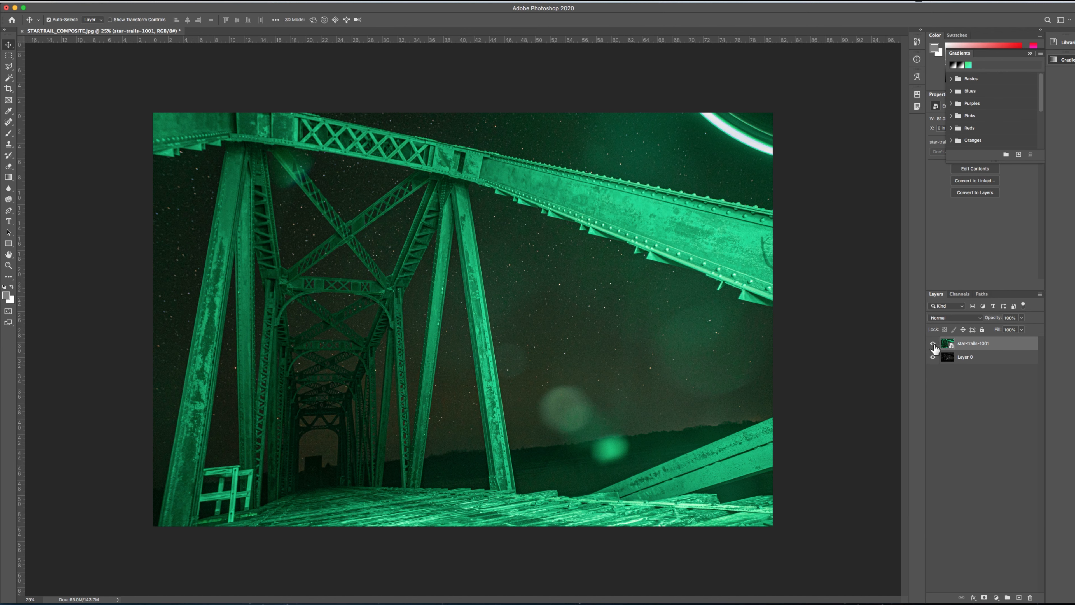
left_click(933, 344)
left_click(933, 344)
Step: Rasterize the star-trails-1001 smart object and erase the bright light streak in the sky's upper-right corner
left_click(970, 358)
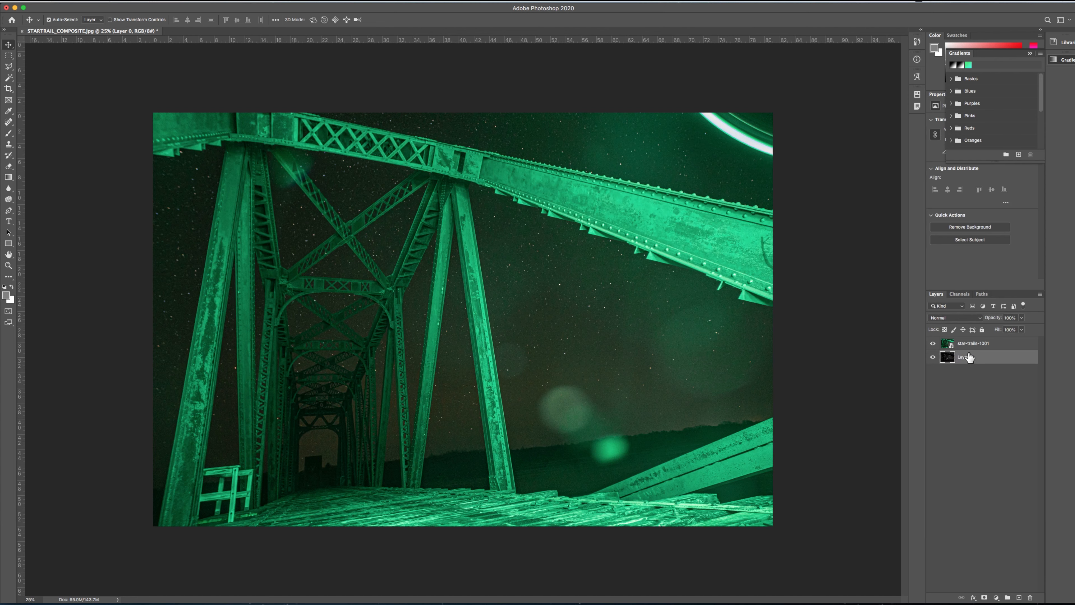
left_click(947, 345)
key("e")
left_click(131, 2)
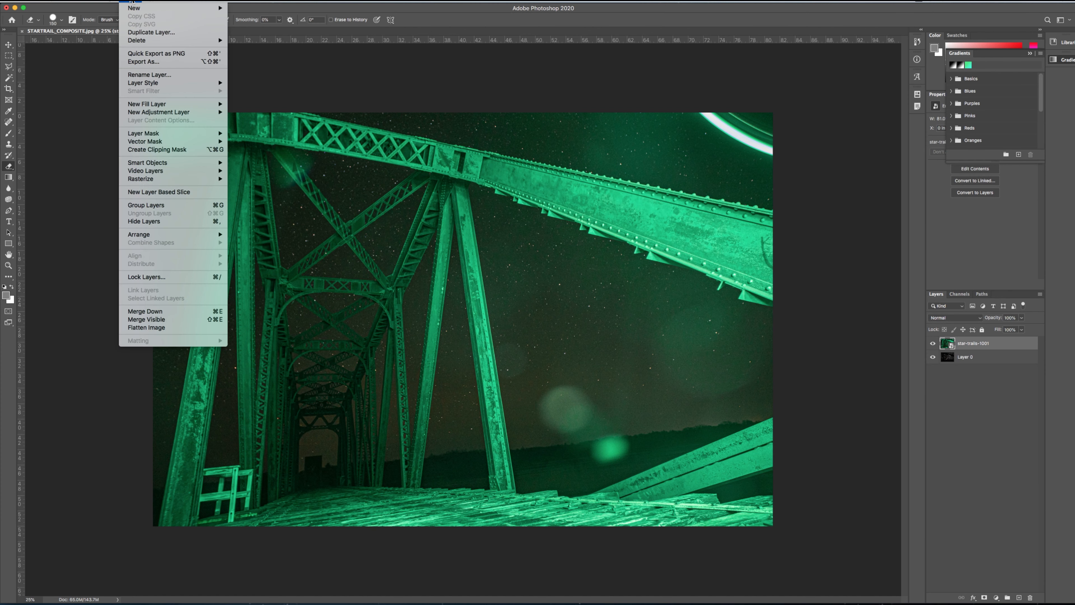
mouse_move(146, 179)
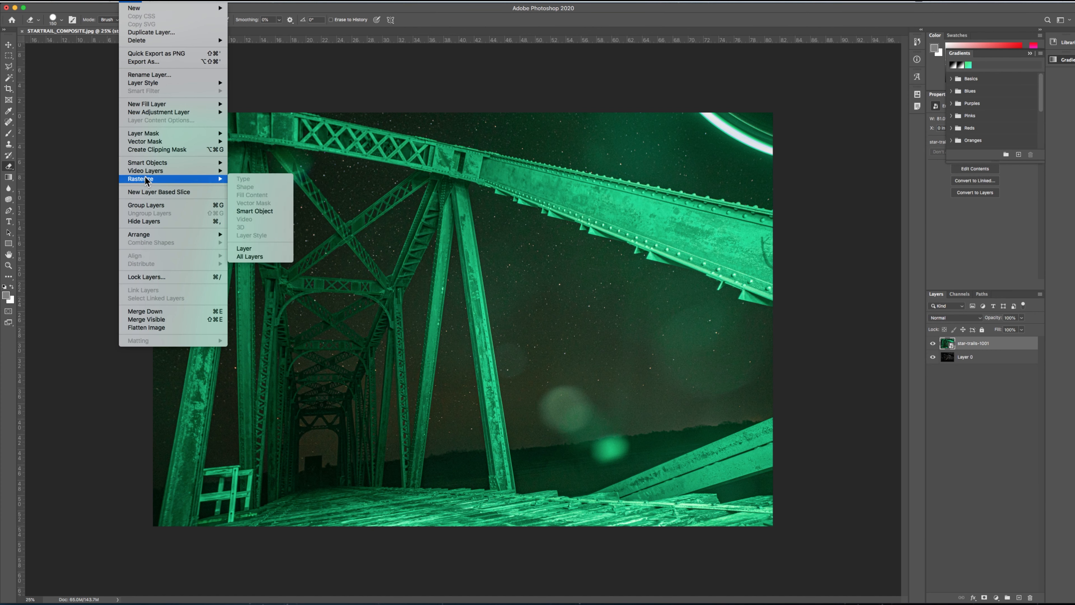
left_click(256, 211)
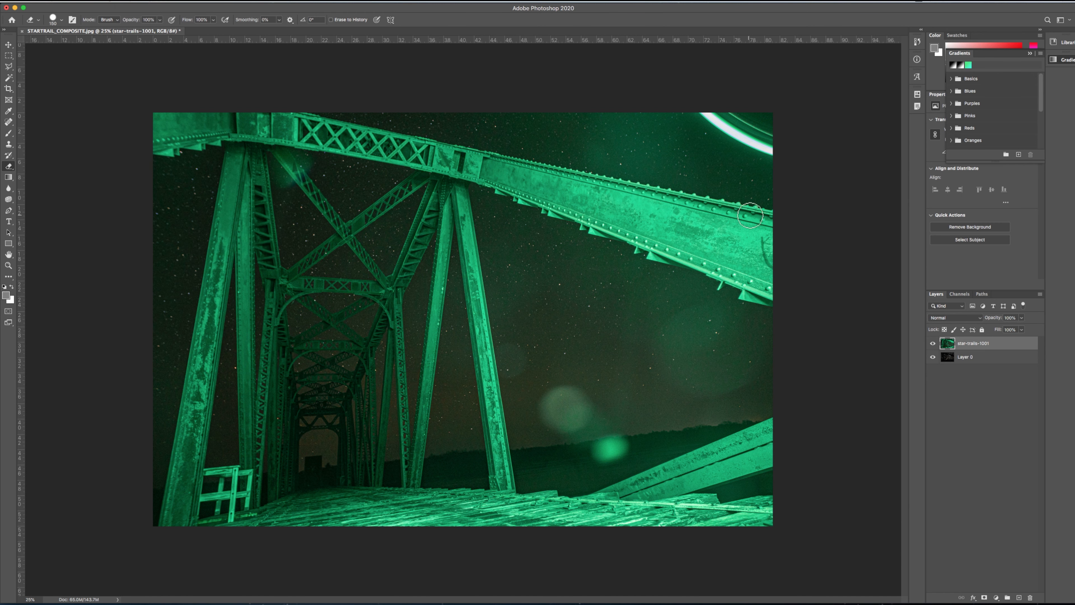
left_click_drag(770, 133, 714, 117)
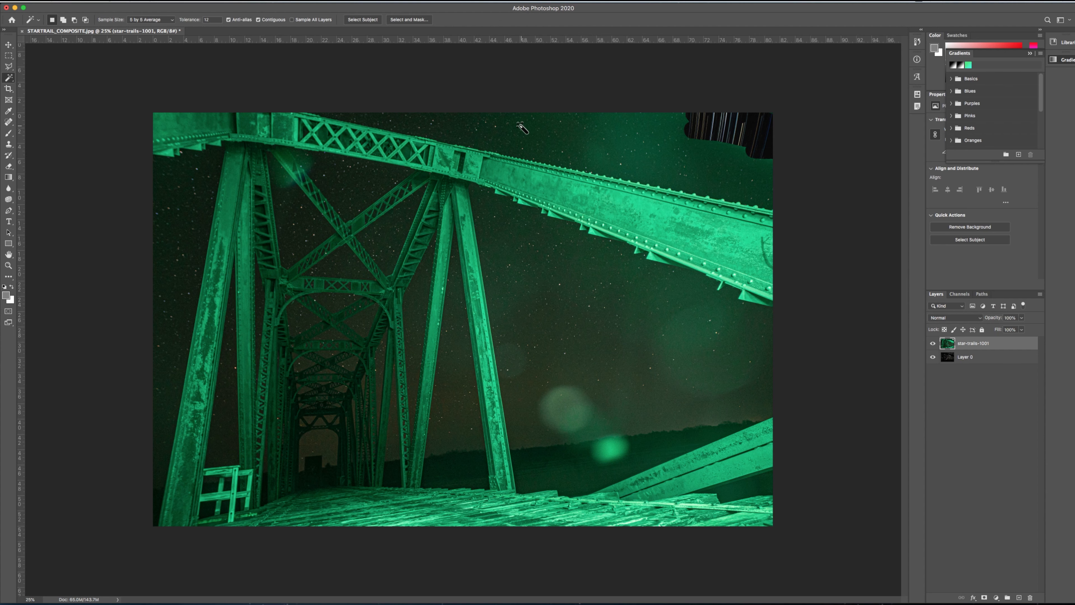
Step: Delete the sky above the bridge, beside it and between the front braces using Magic Wand selections
left_click(521, 129)
key("Delete")
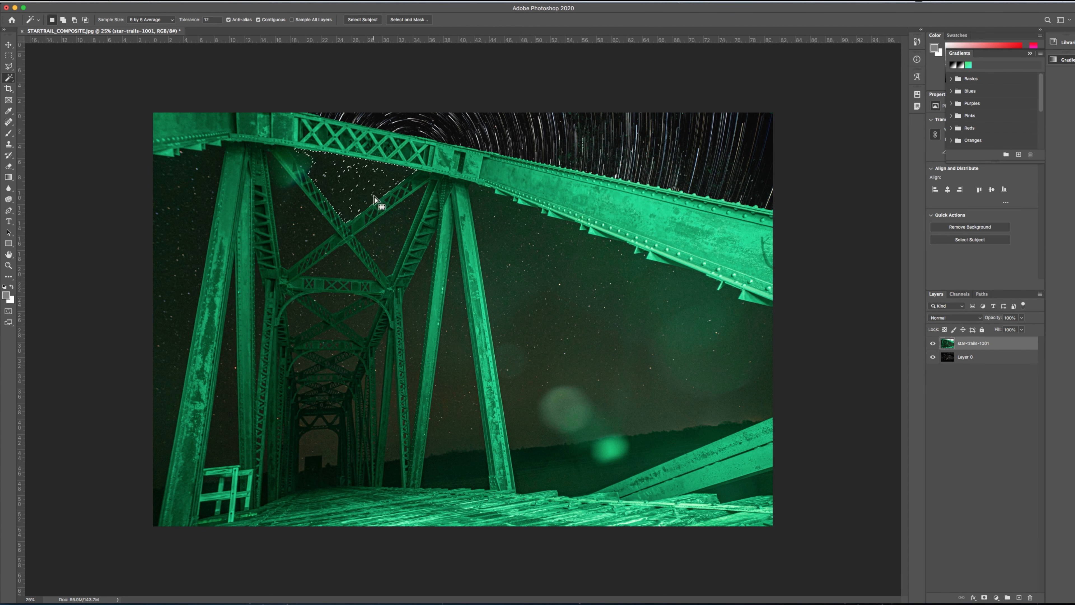
left_click(375, 197)
key("Delete")
left_click(182, 231)
left_click(546, 335)
key("Delete")
Step: Delete the remaining dark hillside and water areas beside the bridge and between its front legs
left_click(601, 455)
key("Delete")
left_click(660, 456)
key("Delete")
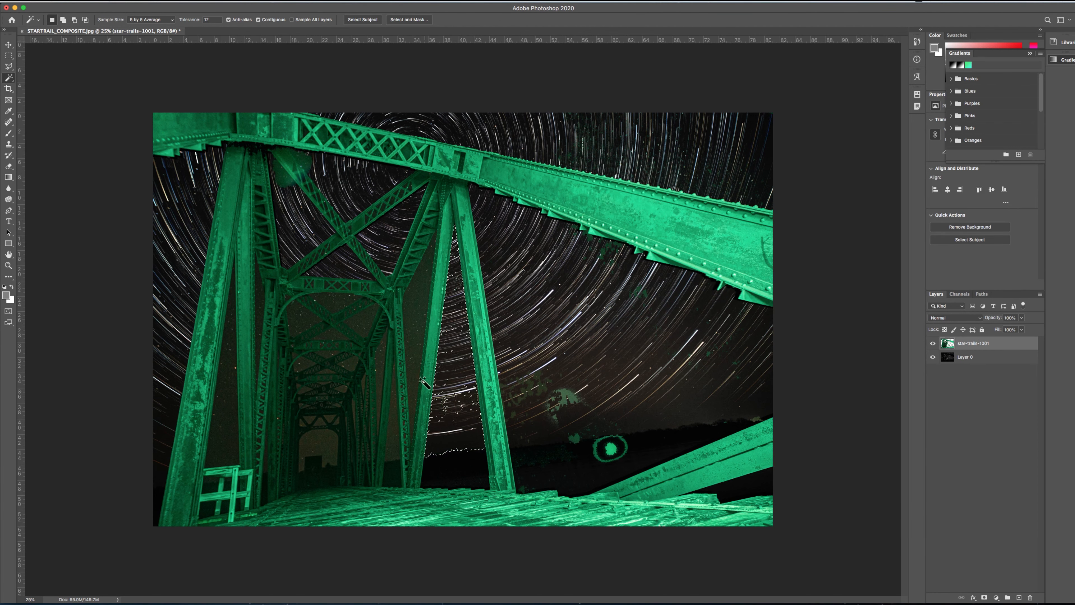
key("Delete")
Step: Undo the wand edit inside the bridge's truss and delete the sky gap between the left-hand legs
left_click(354, 357)
key("super+z")
left_click(232, 401)
key("Delete")
left_click(324, 445)
Step: Set the Magic Wand tolerance to 7 and delete the sky within the bridge's first inner truss opening
key("Delete")
key("super+plus")
key("super+plus")
key("super+plus")
left_click_drag(241, 347, 578, 226)
left_click_drag(188, 20, 191, 19)
type("7")
left_click(461, 255)
Step: Delete the sky gaps around the middle trusses and above the inner arches
key("Delete")
left_click(588, 313)
key("Delete")
left_click(504, 326)
Step: Delete the small sky gaps in the farthest trusses down the length of the bridge
key("Delete")
left_click(445, 302)
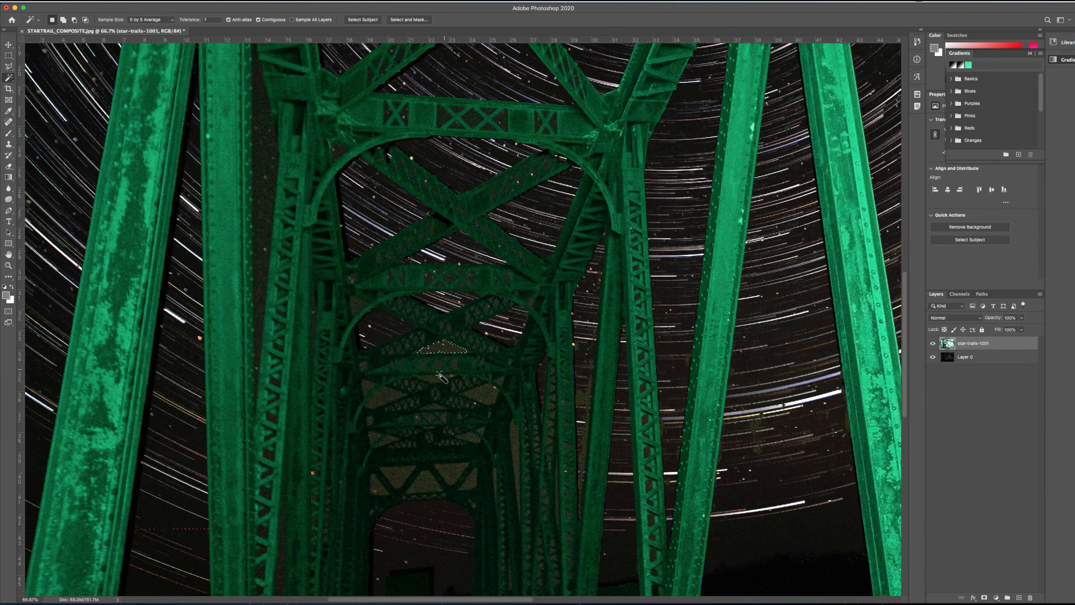
key("Delete")
left_click(583, 445)
key("Delete")
left_click(456, 469)
key("Delete")
left_click(368, 389)
key("Delete")
left_click(373, 438)
key("Delete")
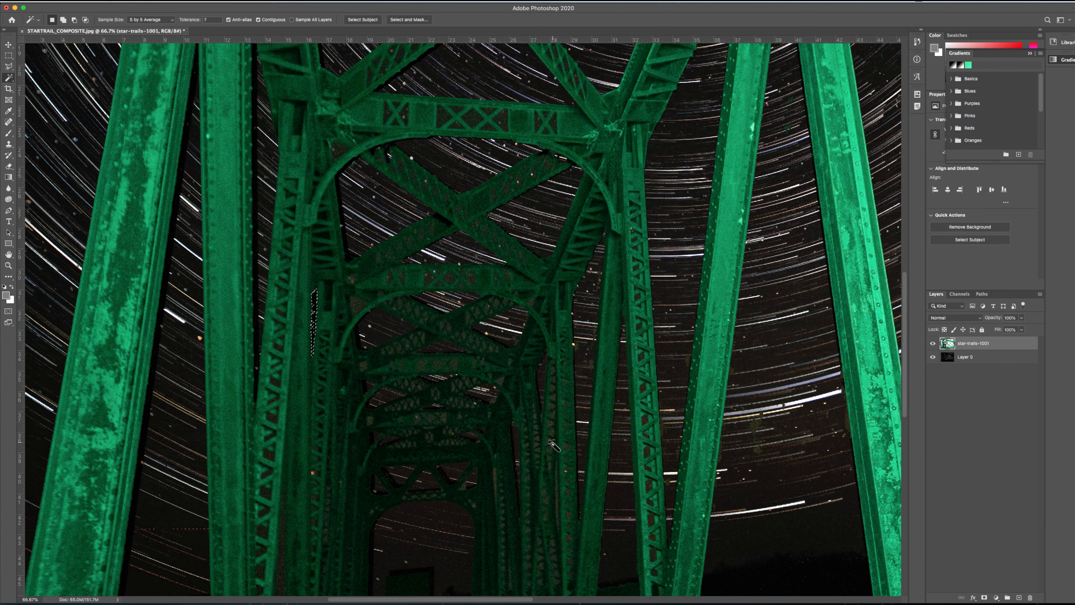
Step: Delete the remaining narrow sky slivers between the bridge's inner posts
scroll(529, 372, "down", 10)
left_click(535, 377)
key("Delete")
left_click(421, 355)
key("Delete")
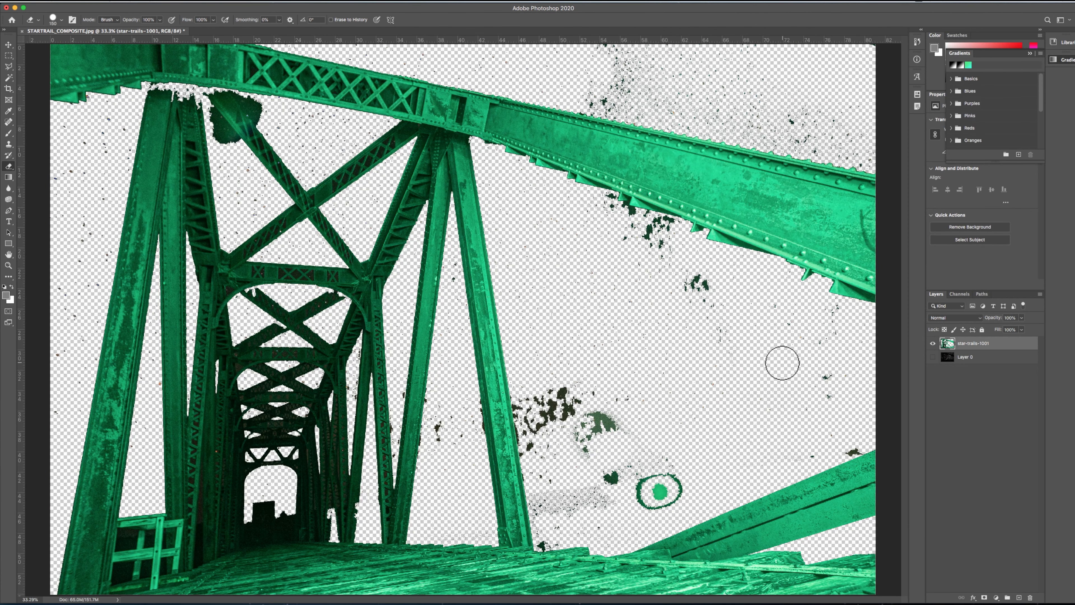
Step: Hide Layer 0, then lasso and delete the lens-flare remnants and specks above and below the top beam
mouse_move(678, 491)
left_mouse_down()
mouse_move(650, 449)
mouse_move(546, 404)
left_mouse_up()
key("l")
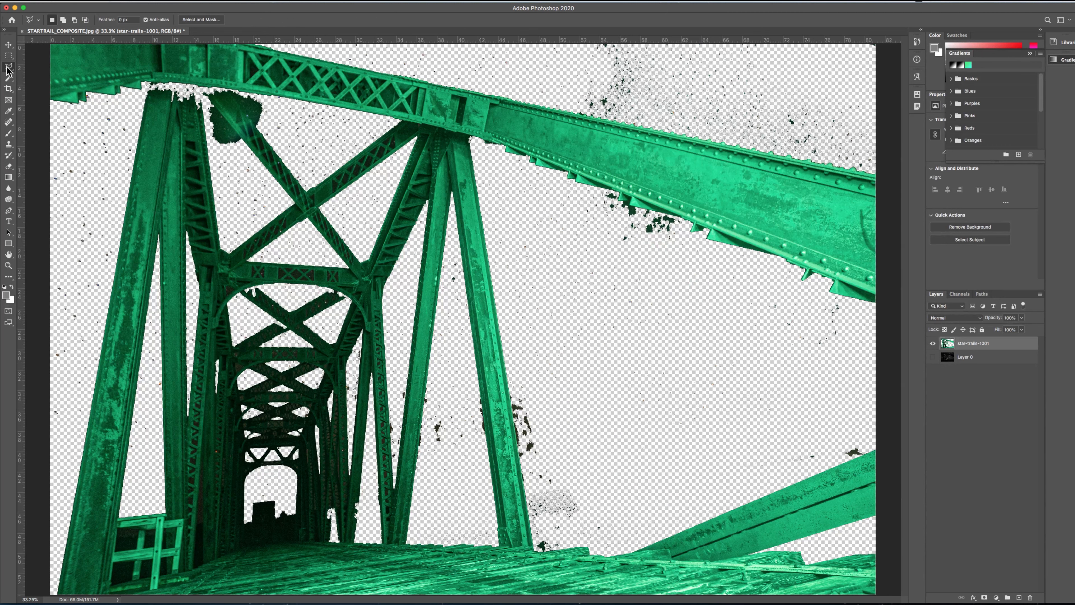
left_click_drag(292, 45, 881, 178)
key("Delete")
mouse_move(875, 321)
left_mouse_down()
mouse_move(821, 472)
mouse_move(563, 545)
mouse_move(536, 499)
mouse_move(520, 423)
mouse_move(487, 168)
mouse_move(614, 196)
mouse_move(880, 328)
left_mouse_up()
key("Delete")
Step: Lasso and delete the specks along the image's left edge and the dark patch beside the upper-left brace
mouse_move(48, 115)
left_mouse_down()
mouse_move(123, 99)
mouse_move(132, 166)
mouse_move(82, 444)
mouse_move(27, 117)
left_mouse_up()
key("Delete")
mouse_move(242, 114)
left_mouse_down()
mouse_move(387, 118)
mouse_move(310, 187)
mouse_move(265, 134)
mouse_move(220, 117)
mouse_move(210, 156)
mouse_move(219, 231)
mouse_move(264, 222)
mouse_move(254, 157)
left_mouse_up()
key("Delete")
key("Delete")
Step: Lasso the area between the two right-hand front legs, inspect the cutout up close, and show Layer 0 again
mouse_move(452, 215)
left_mouse_down()
mouse_move(420, 500)
mouse_move(482, 385)
mouse_move(452, 215)
left_mouse_up()
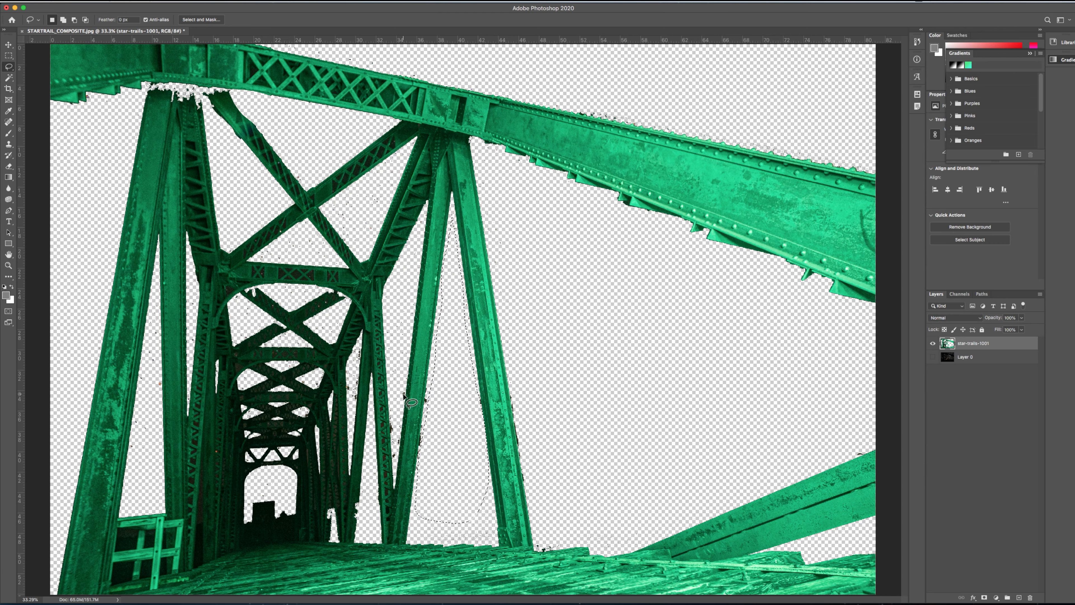
key("super+1")
key("super+0")
key("v")
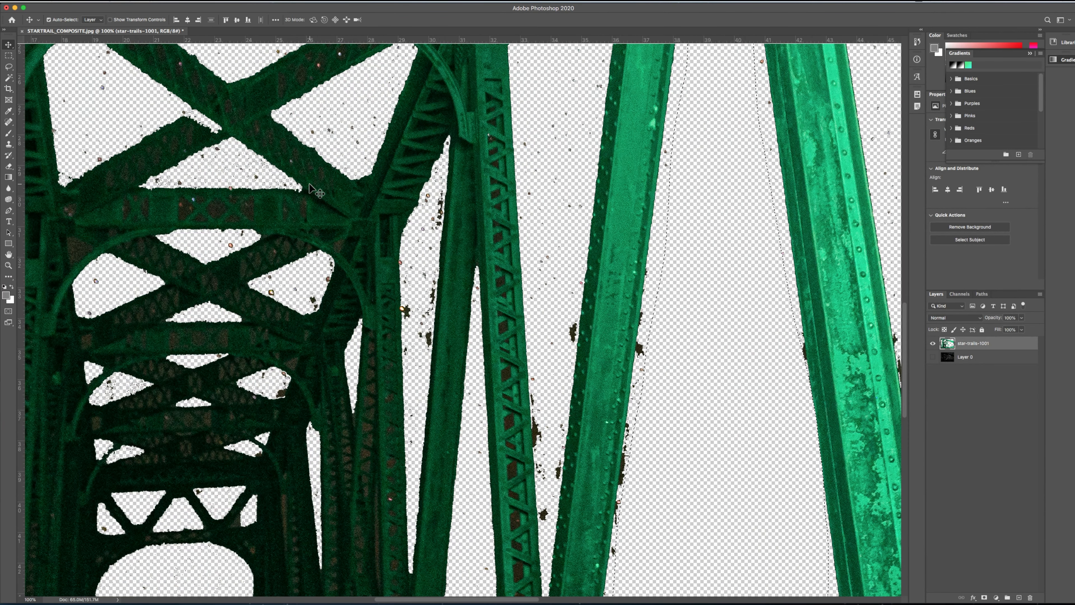
left_click(933, 357)
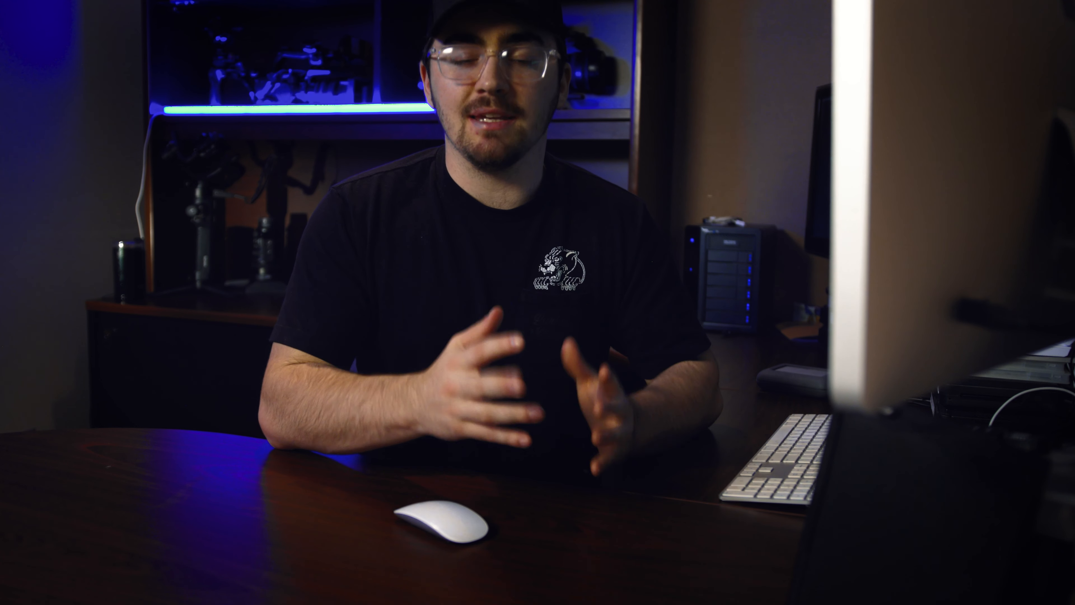